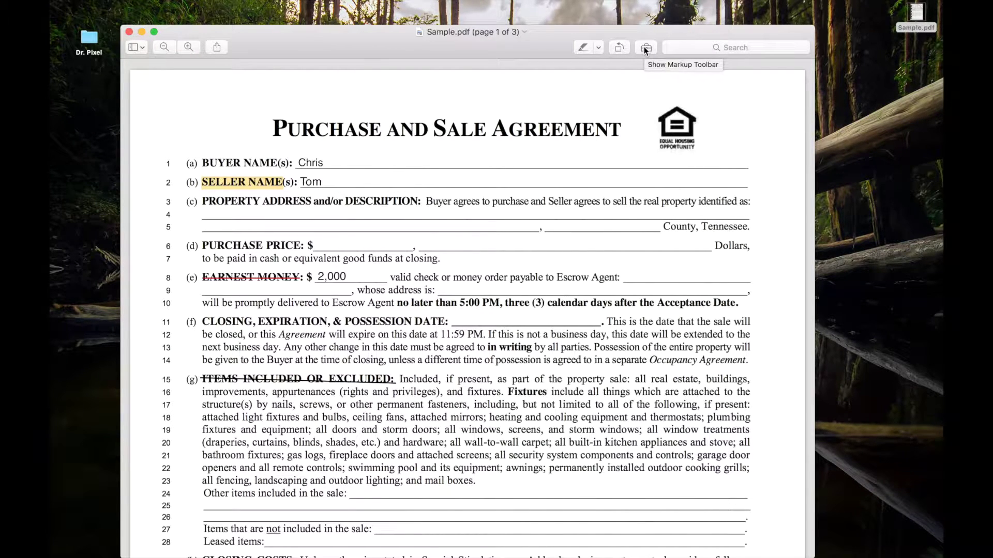
- Show the markup toolbar and scroll to the signature block at the end of page 3
{"action": "left_click", "coordinate": [645, 48]}
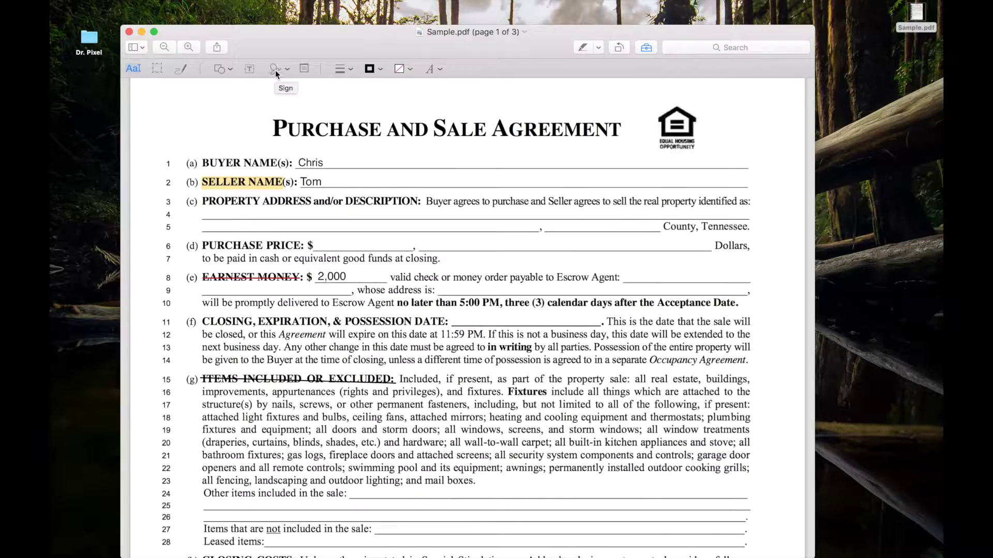
{"action": "scroll", "coordinate": [390, 293], "scroll_direction": "down", "scroll_amount": 20}
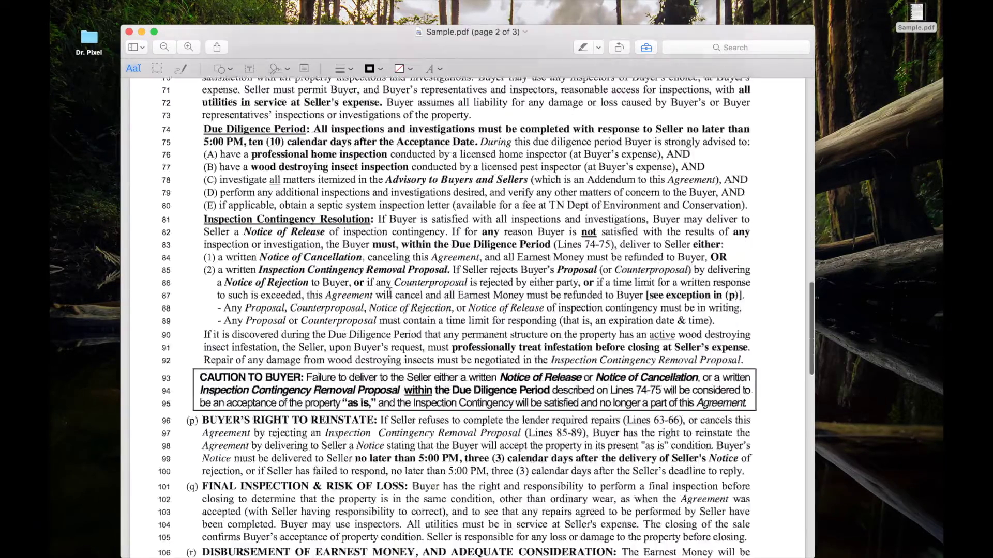
{"action": "scroll", "coordinate": [390, 292], "scroll_direction": "down", "scroll_amount": 15}
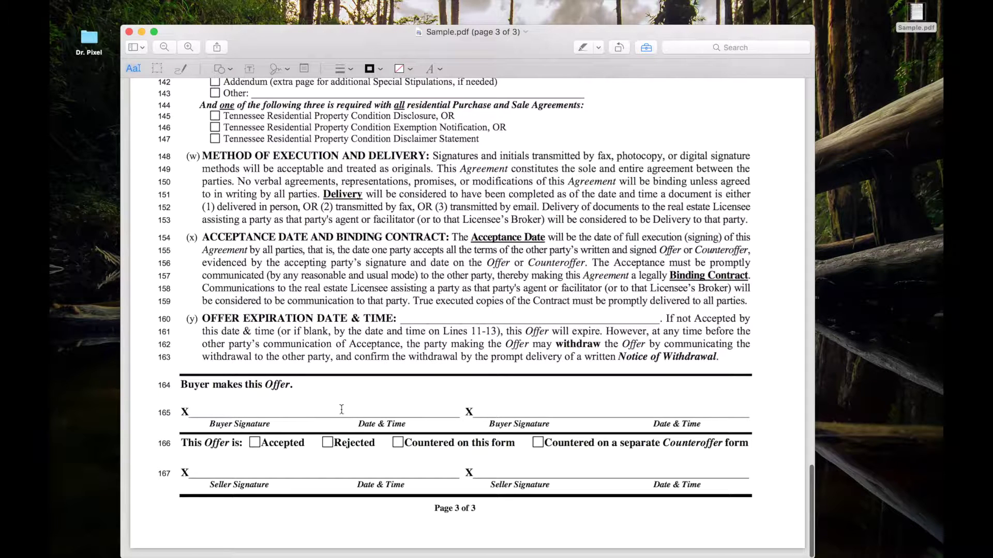
- Open the list of saved signatures from the Sign menu
{"action": "left_click", "coordinate": [287, 69]}
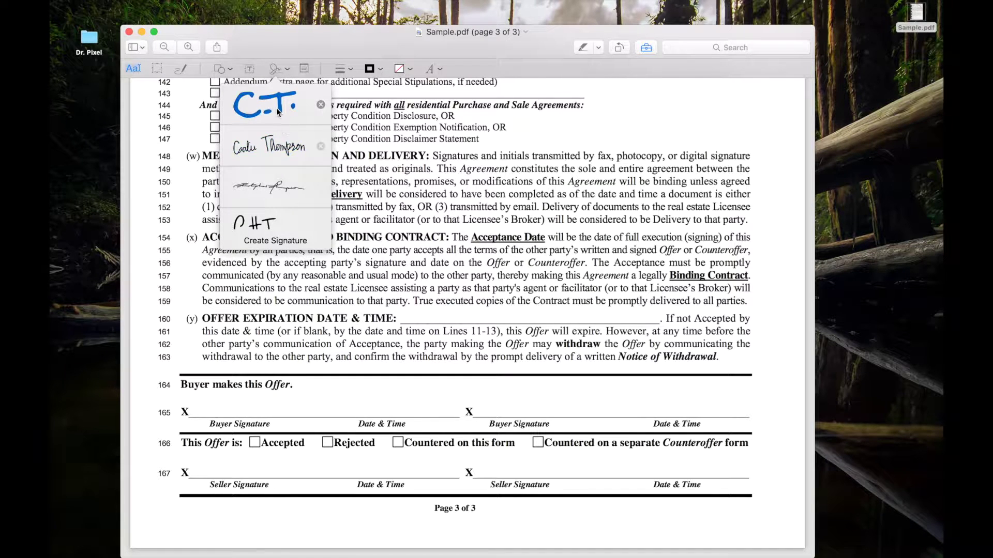
{"action": "scroll", "coordinate": [272, 182], "scroll_direction": "down", "scroll_amount": 2}
{"action": "scroll", "coordinate": [274, 187], "scroll_direction": "up", "scroll_amount": 2}
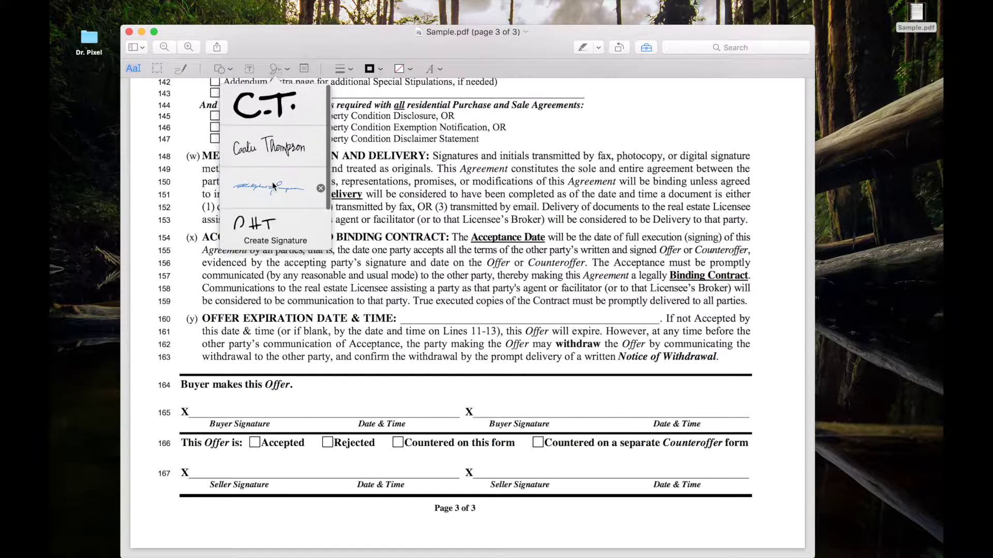
- Create a new signature by capturing a handwritten signature on paper with the camera
{"action": "left_click", "coordinate": [274, 240]}
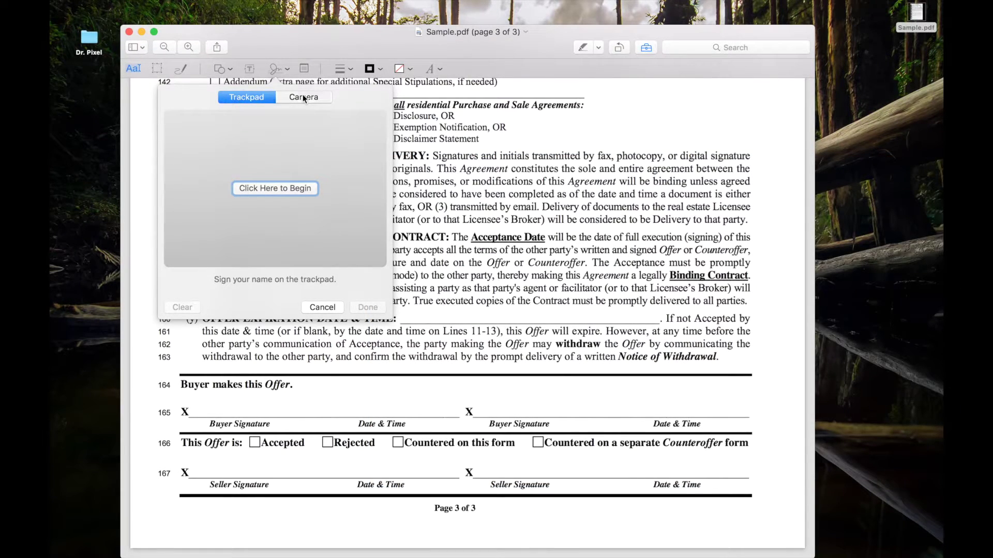
{"action": "left_click", "coordinate": [304, 98]}
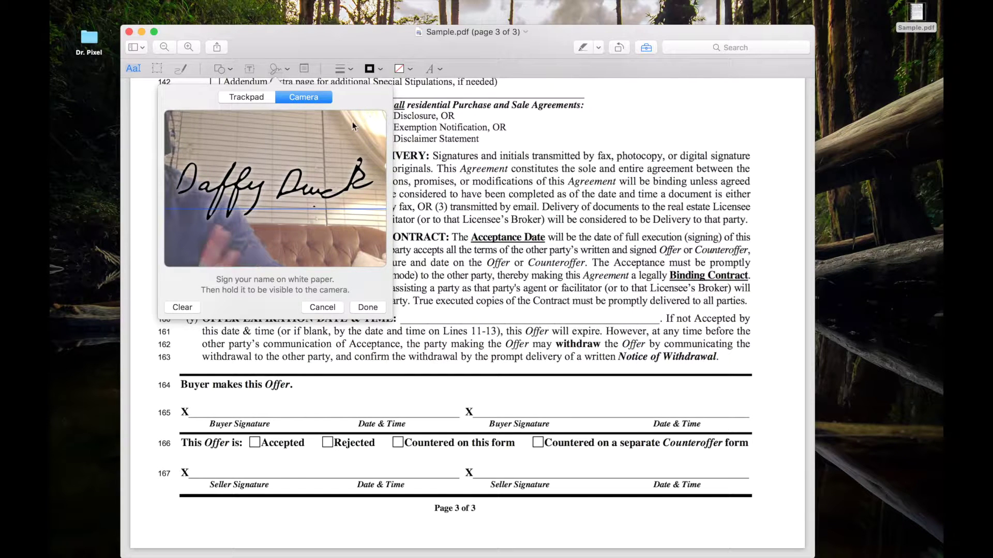
{"action": "left_click", "coordinate": [367, 307]}
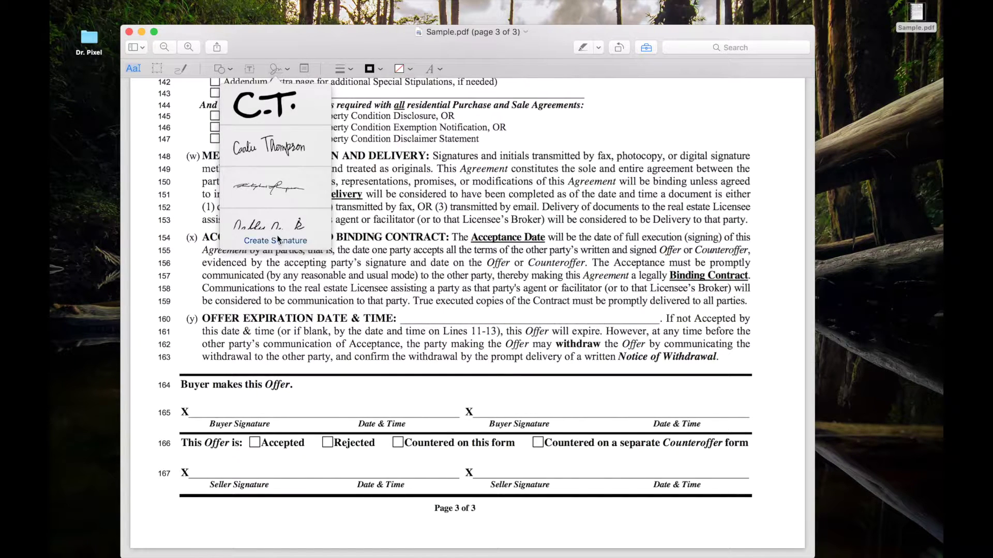
- Place the camera-captured signature, scaled down, on the first Buyer Signature line, then add a text box
{"action": "scroll", "coordinate": [270, 212], "scroll_direction": "down", "scroll_amount": 3}
{"action": "left_click", "coordinate": [270, 171]}
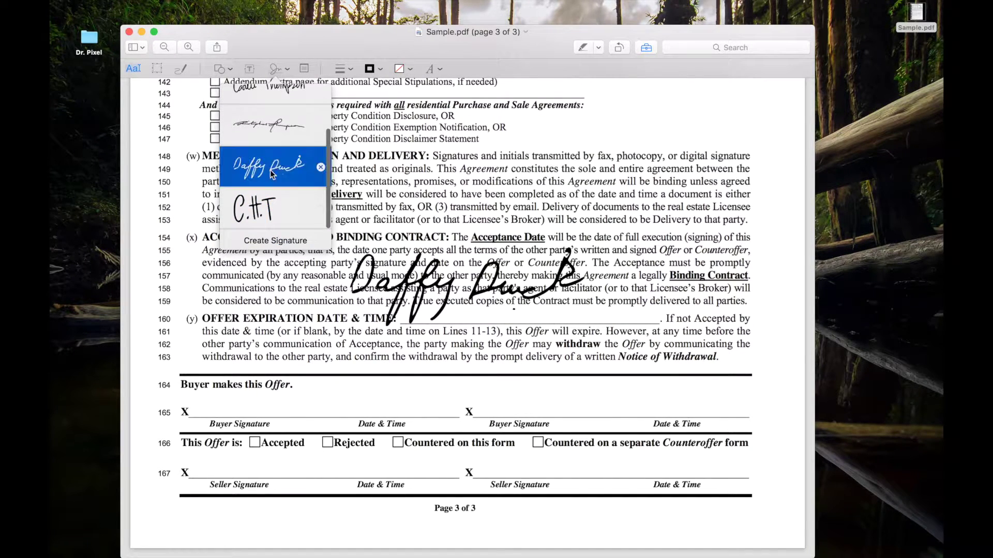
{"action": "left_click_drag", "start_coordinate": [472, 299], "coordinate": [321, 420]}
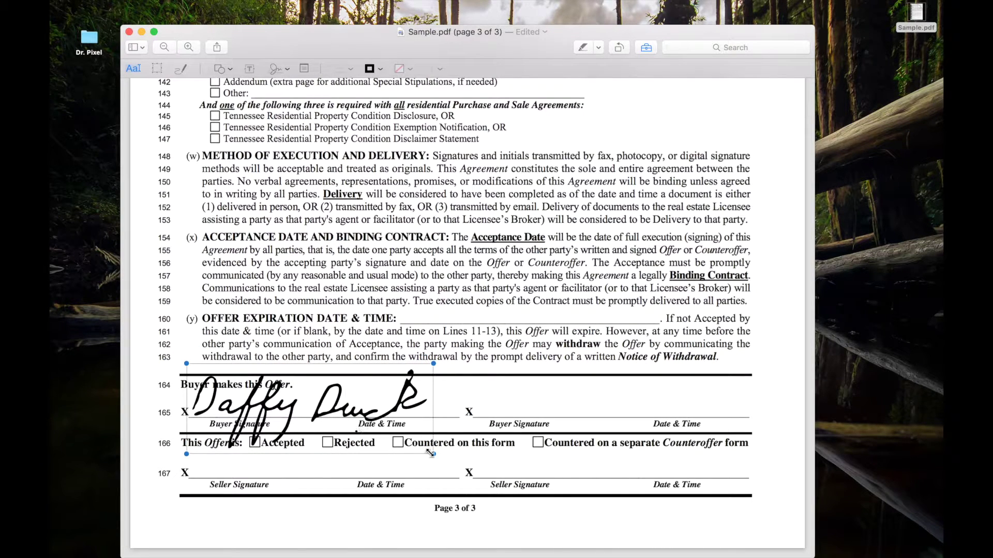
{"action": "left_click_drag", "start_coordinate": [434, 454], "coordinate": [355, 421]}
{"action": "left_click_drag", "start_coordinate": [253, 391], "coordinate": [257, 412]}
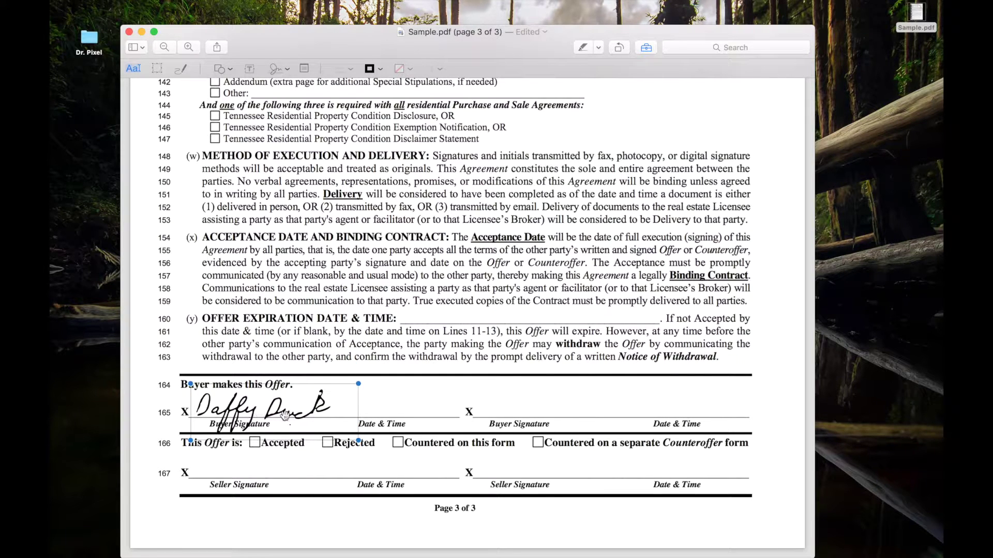
{"action": "left_click", "coordinate": [448, 432]}
{"action": "left_click", "coordinate": [251, 70]}
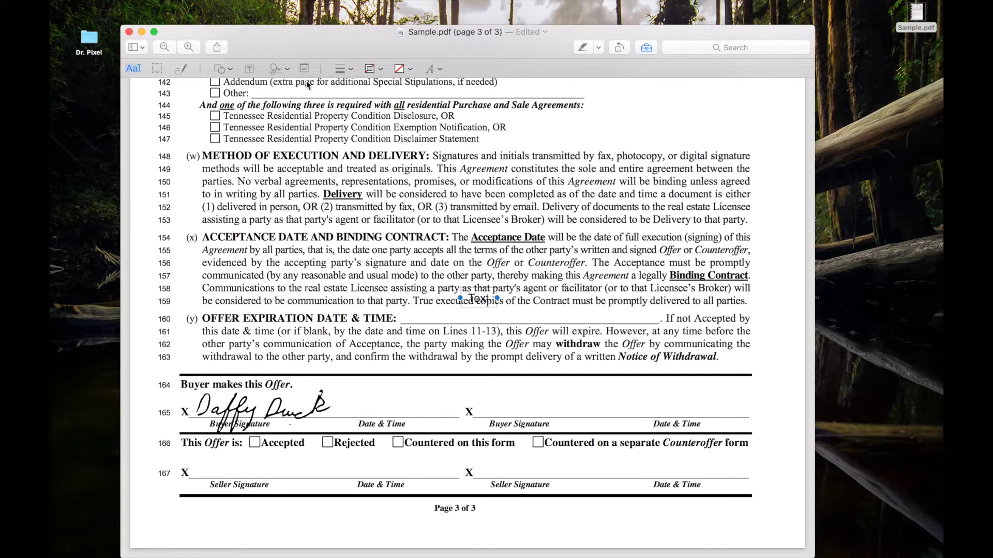
- Fill the buyer's Date & Time line with 3/5/20 and add a text box on the seller's date line
{"action": "left_click_drag", "start_coordinate": [479, 299], "coordinate": [374, 412]}
{"action": "double_click", "coordinate": [373, 412]}
{"action": "key", "text": "BackSpace"}
{"action": "type", "text": "3/5/"}
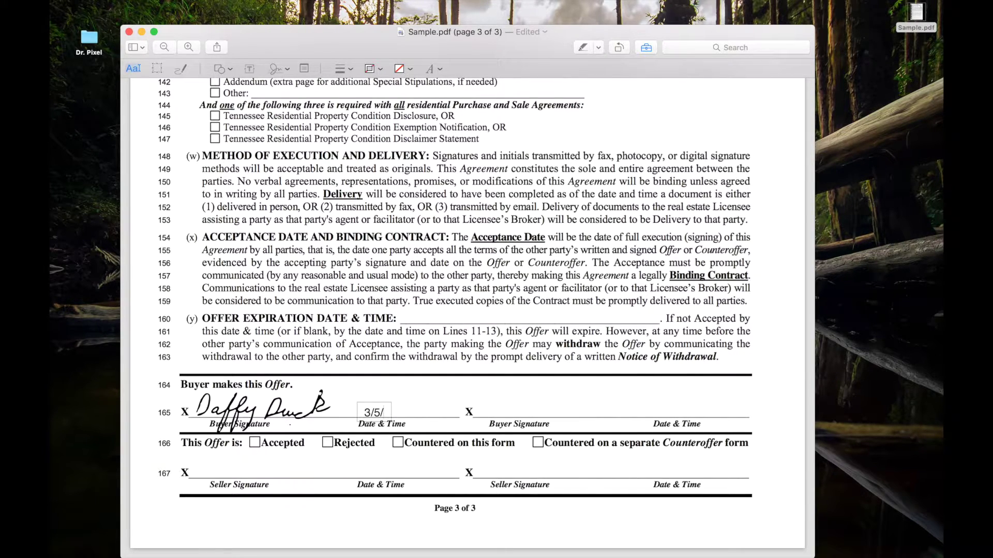
{"action": "type", "text": "20"}
{"action": "left_click", "coordinate": [349, 471]}
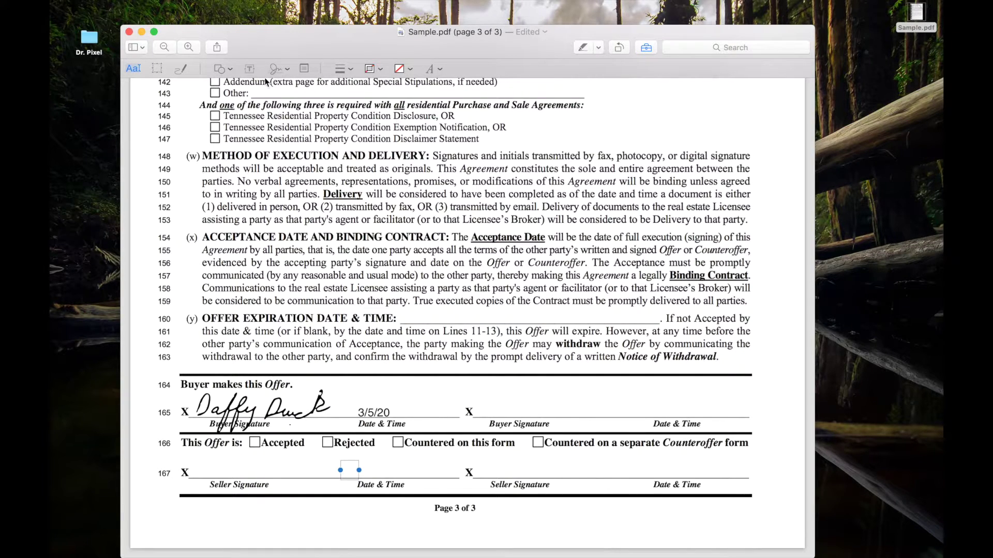
{"action": "left_click", "coordinate": [278, 70]}
- Add the saved 'C.T.' initials, shrunk small, in the left margin beside line 160
{"action": "left_click", "coordinate": [272, 100]}
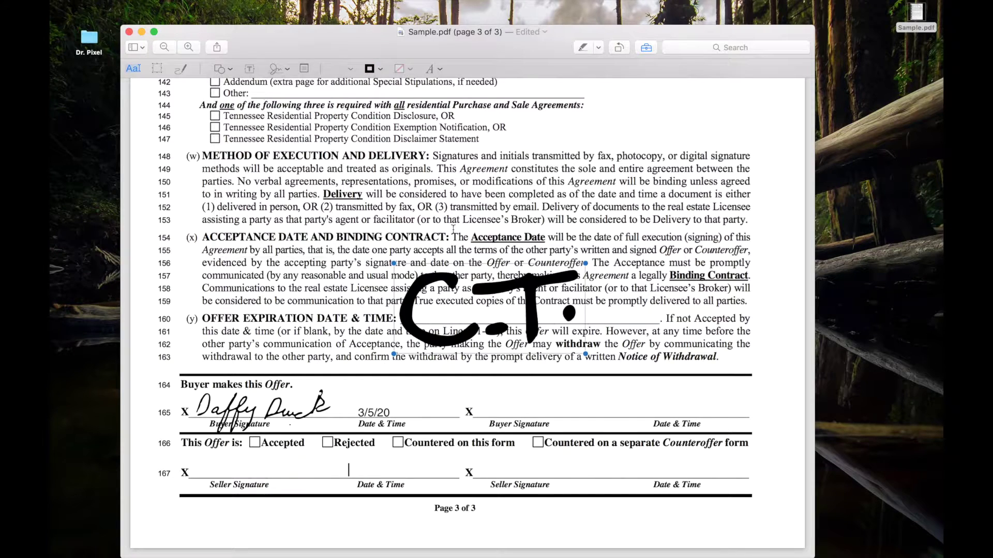
{"action": "mouse_move", "coordinate": [585, 354]}
{"action": "left_mouse_down"}
{"action": "mouse_move", "coordinate": [517, 331]}
{"action": "mouse_move", "coordinate": [448, 287]}
{"action": "mouse_move", "coordinate": [144, 310]}
{"action": "mouse_move", "coordinate": [145, 330]}
{"action": "mouse_move", "coordinate": [155, 318]}
{"action": "mouse_move", "coordinate": [181, 331]}
{"action": "mouse_move", "coordinate": [149, 319]}
{"action": "left_mouse_up"}
{"action": "left_click", "coordinate": [148, 345]}
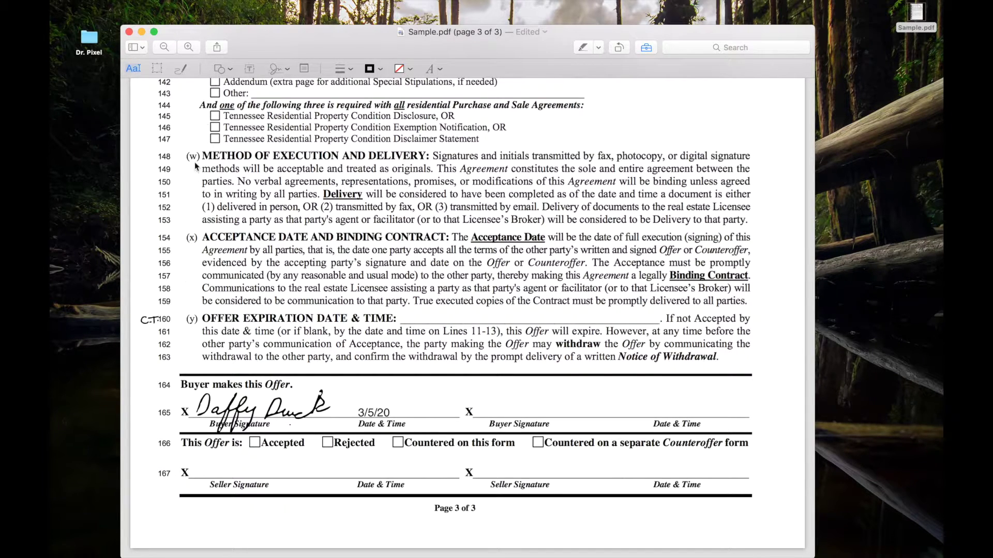
{"action": "left_click", "coordinate": [137, 7]}
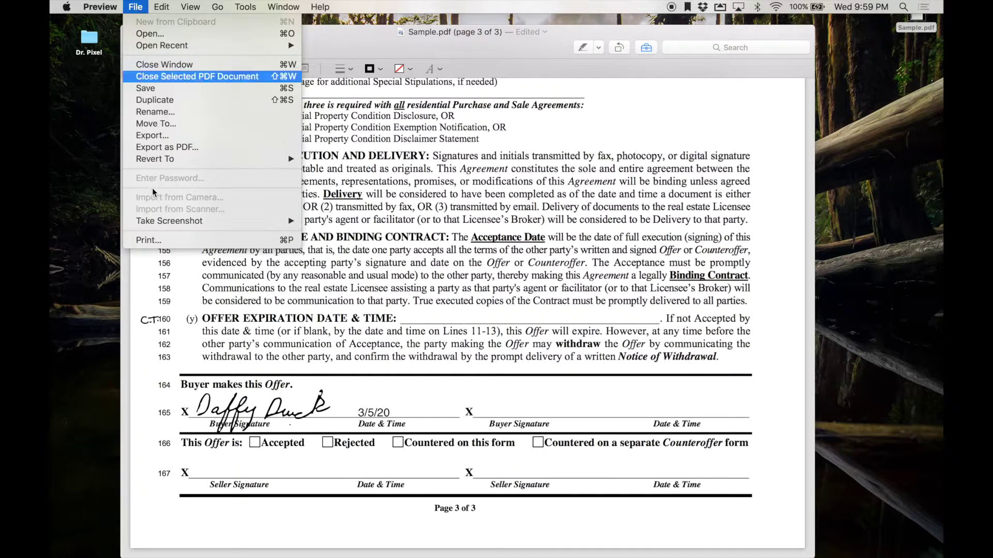
- Print the agreement to a PDF named 'signed' on the Desktop and close the original Sample document
{"action": "left_click", "coordinate": [156, 240]}
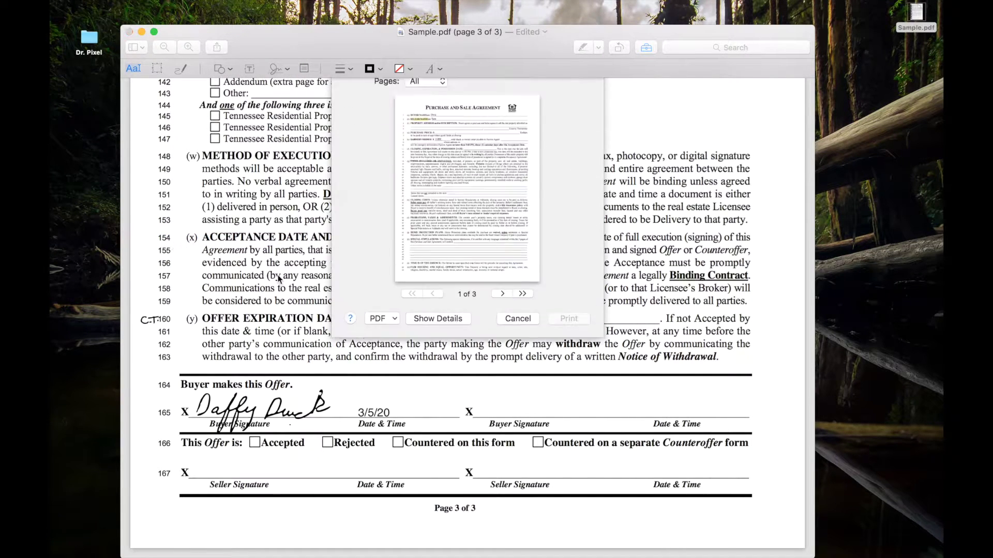
{"action": "left_click", "coordinate": [395, 376]}
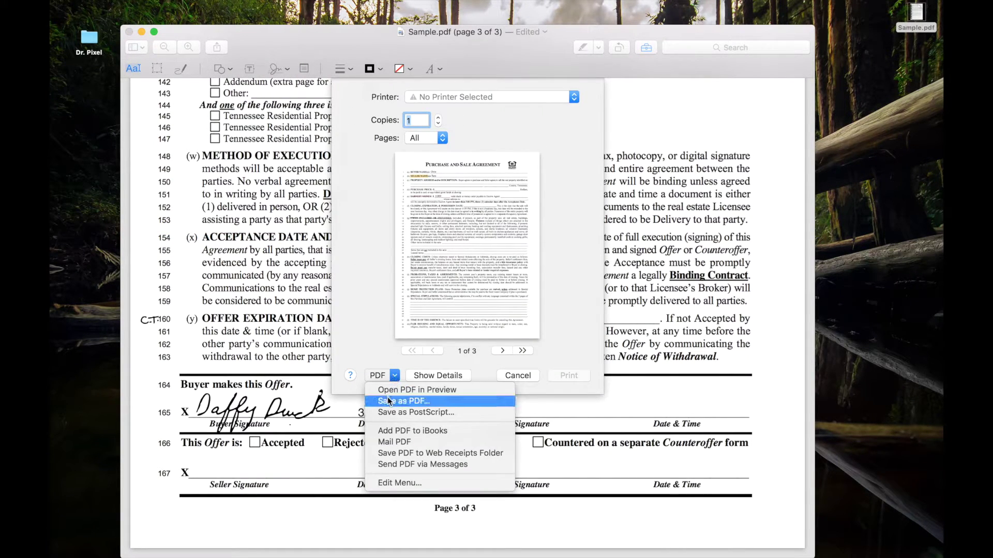
{"action": "left_click", "coordinate": [388, 398]}
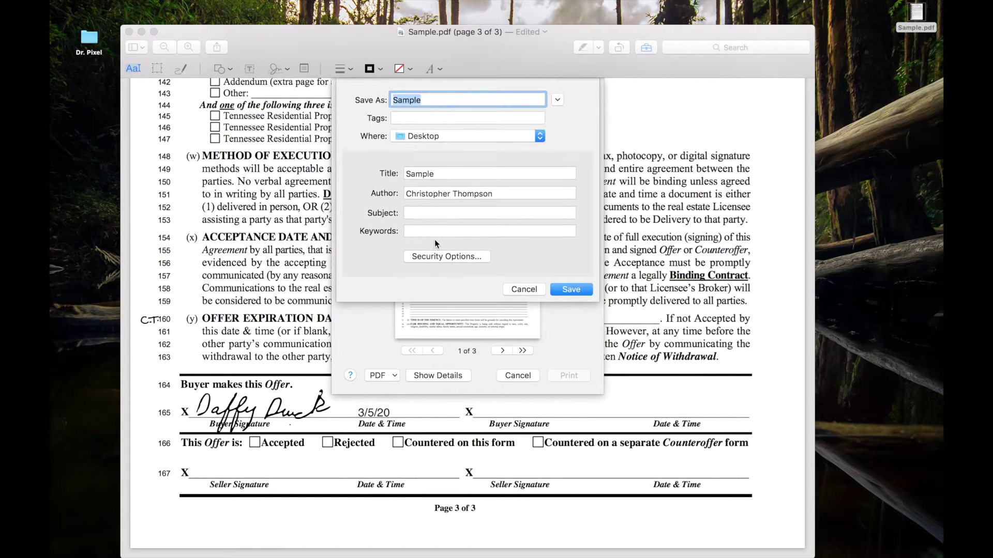
{"action": "type", "text": "signed"}
{"action": "key", "text": "Return"}
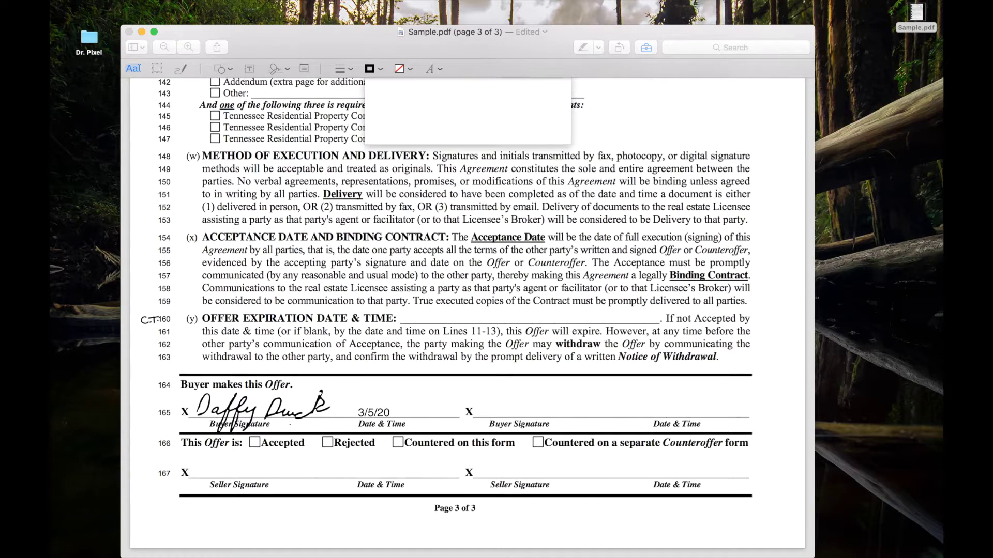
{"action": "left_click", "coordinate": [129, 32]}
{"action": "left_click_drag", "start_coordinate": [916, 54], "coordinate": [458, 172]}
{"action": "double_click", "coordinate": [458, 172]}
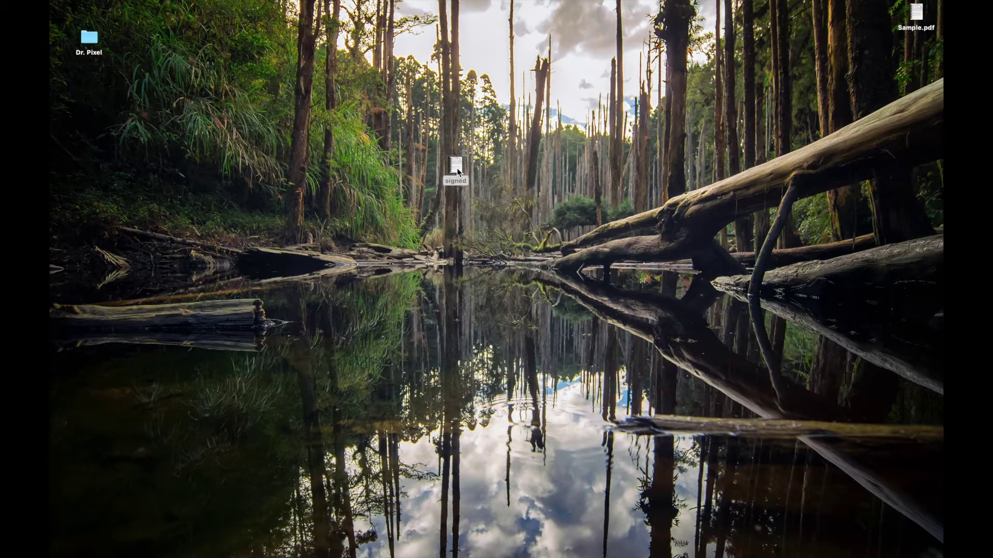
{"action": "scroll", "coordinate": [337, 313], "scroll_direction": "down", "scroll_amount": 20}
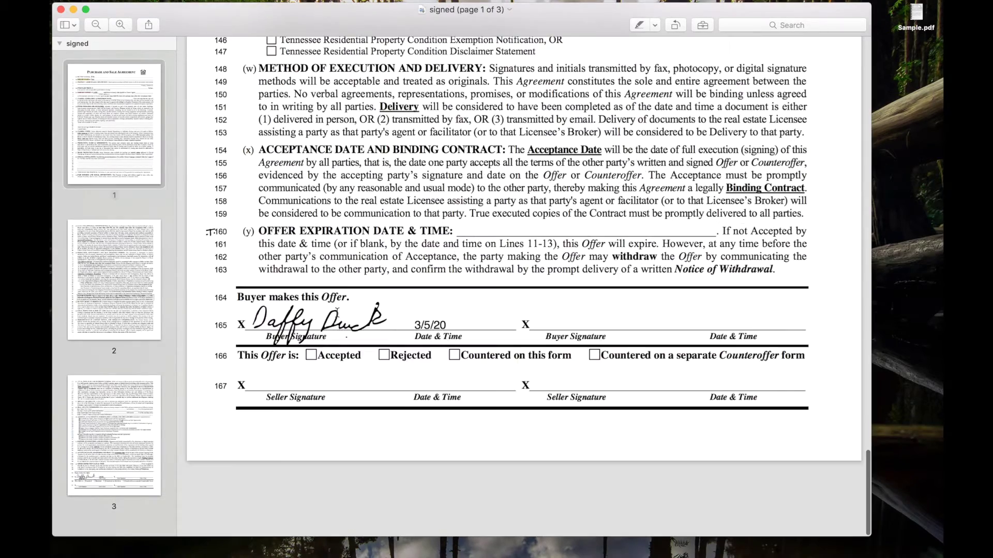
{"action": "left_click_drag", "start_coordinate": [255, 385], "coordinate": [396, 391]}
{"action": "left_click", "coordinate": [265, 353]}
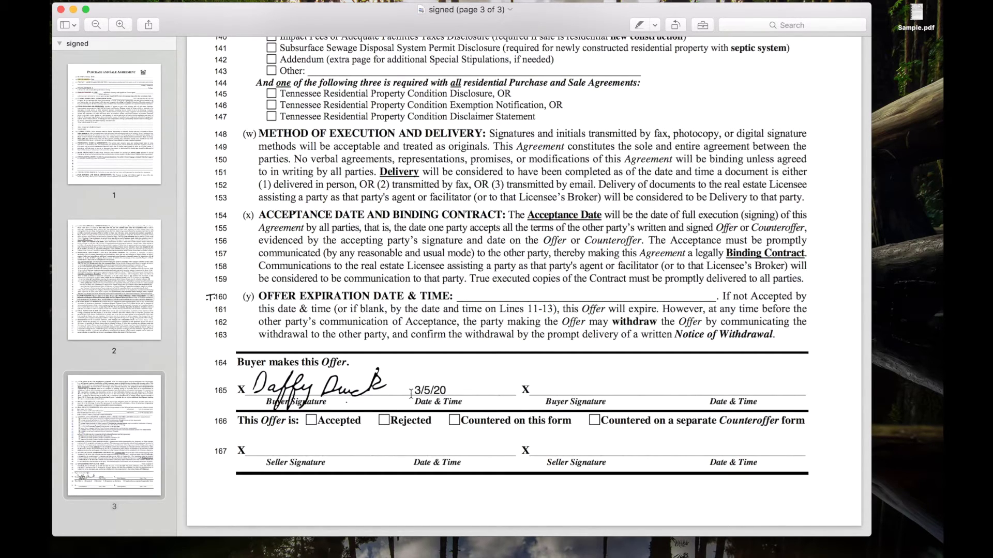
{"action": "left_click", "coordinate": [61, 10]}
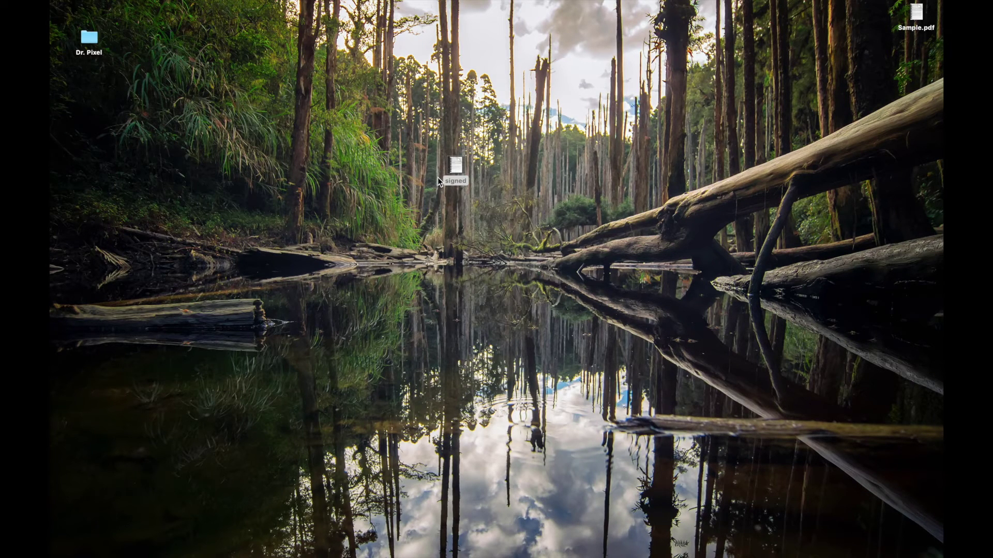